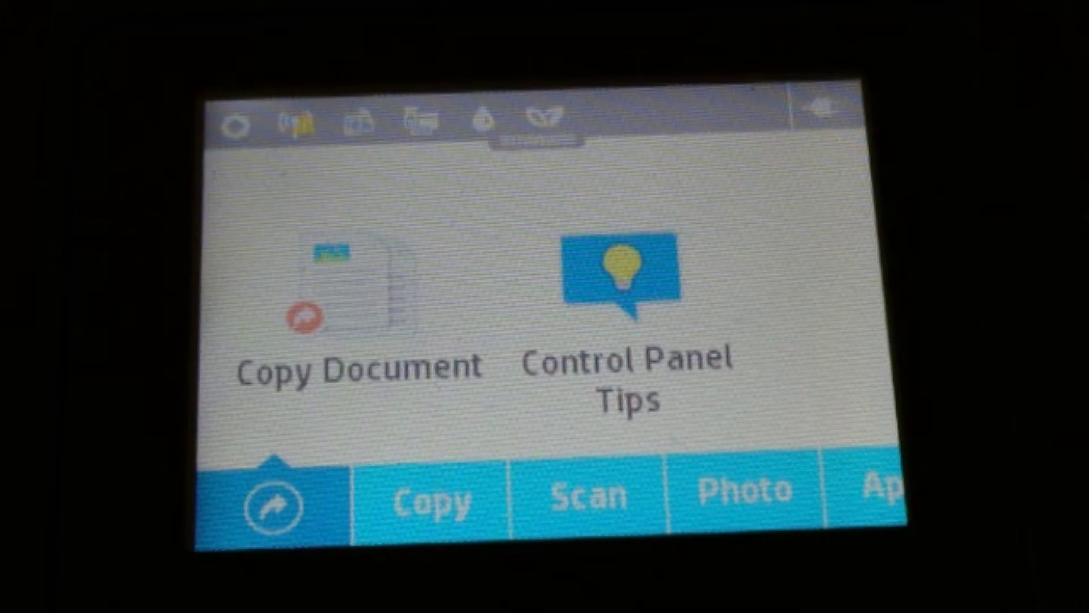
From the printer dashboard's wireless settings, run the Wireless Setup Wizard to scan for networks.
left_click_drag(536, 139, 732, 414)
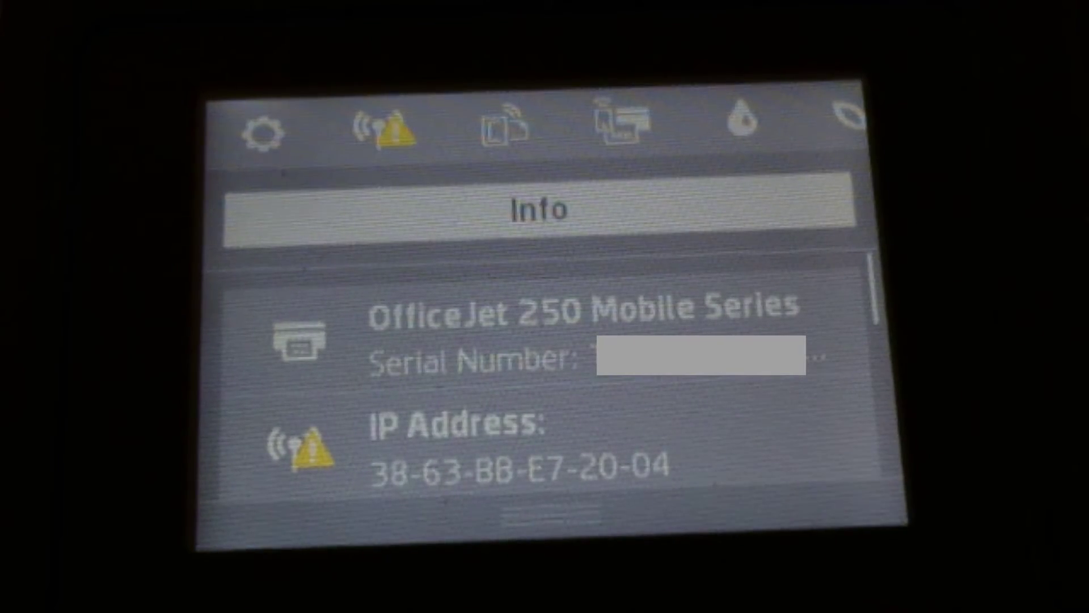
left_click(511, 437)
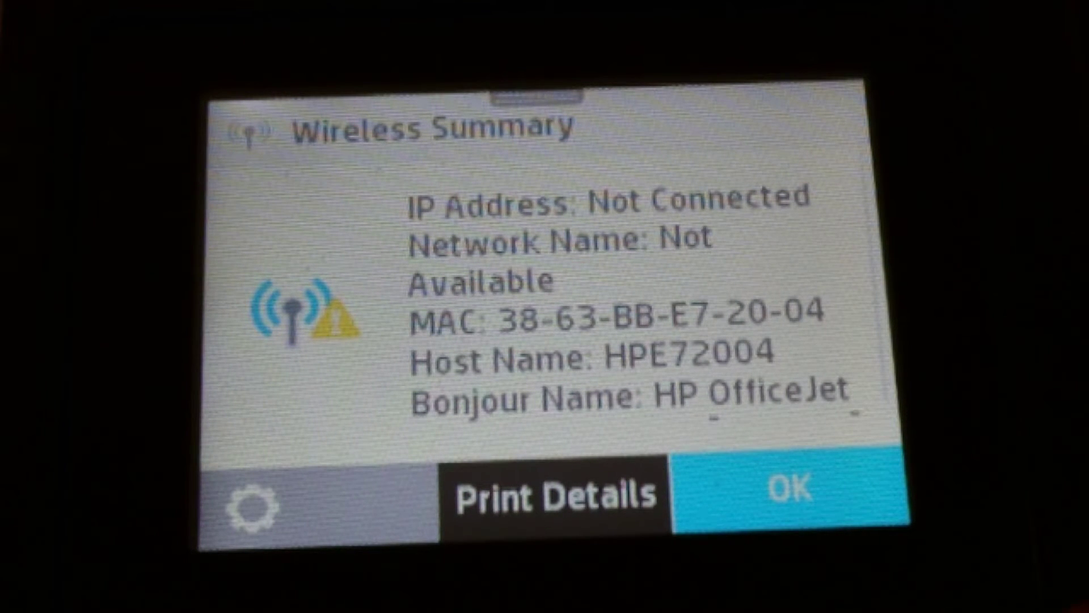
left_click(252, 507)
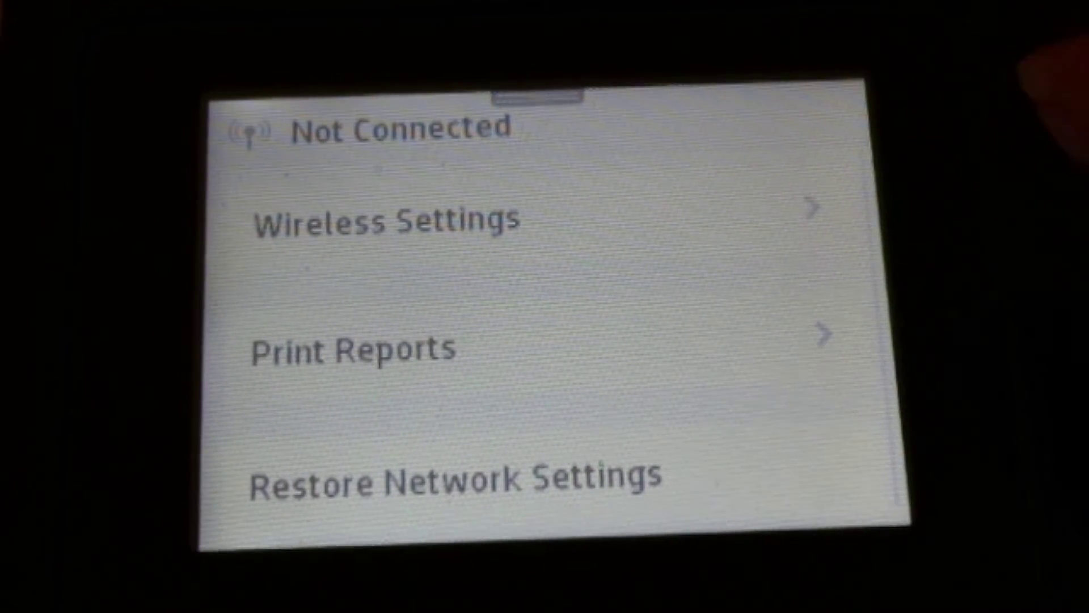
left_click(624, 219)
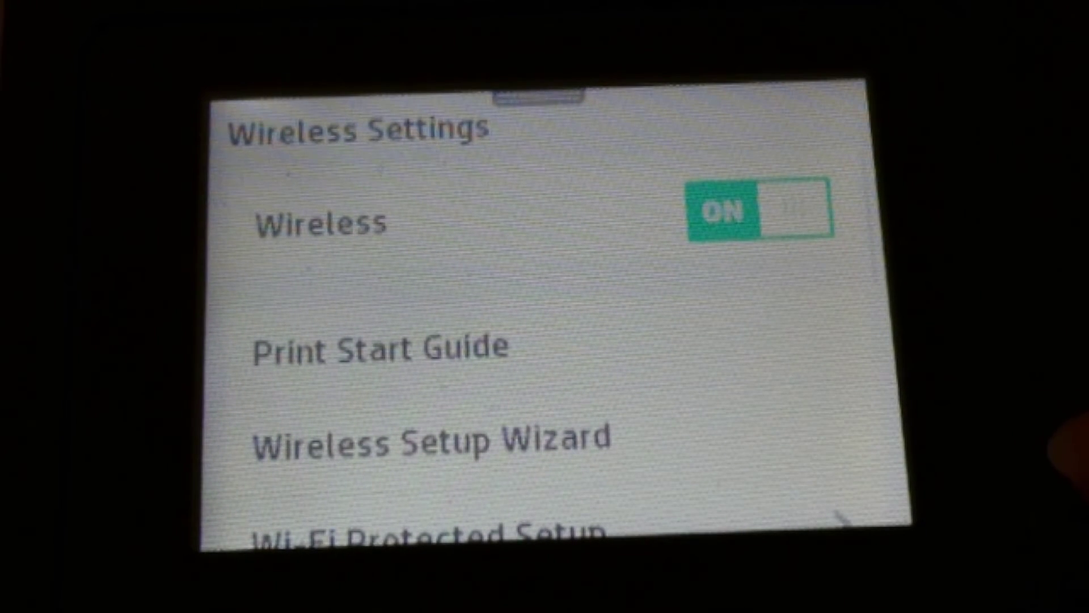
left_click(568, 443)
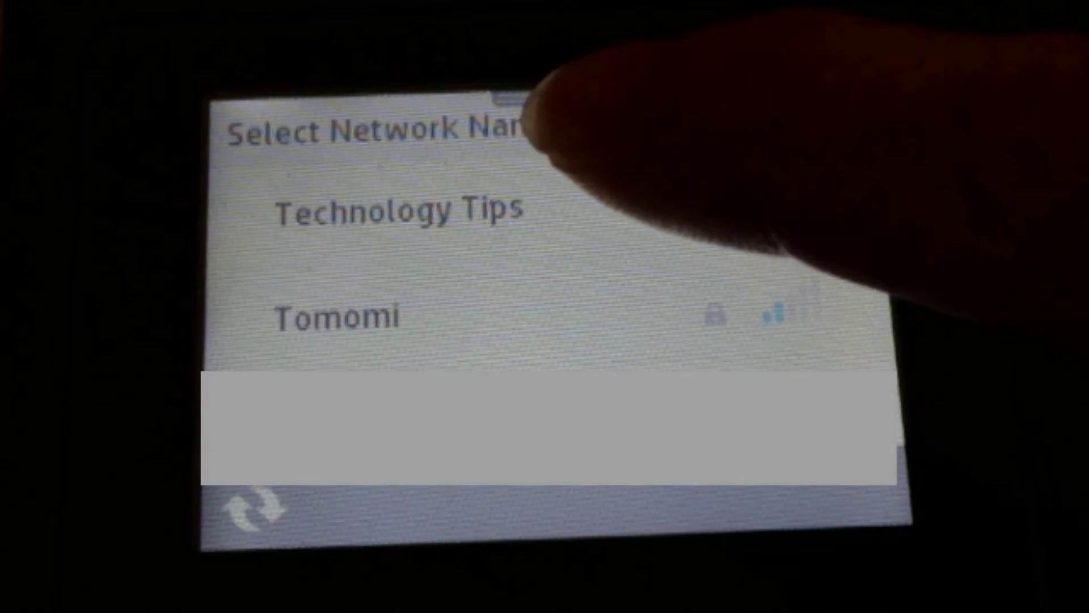
Join the Technology Tips network with its wireless password and confirm the settings.
left_click(510, 211)
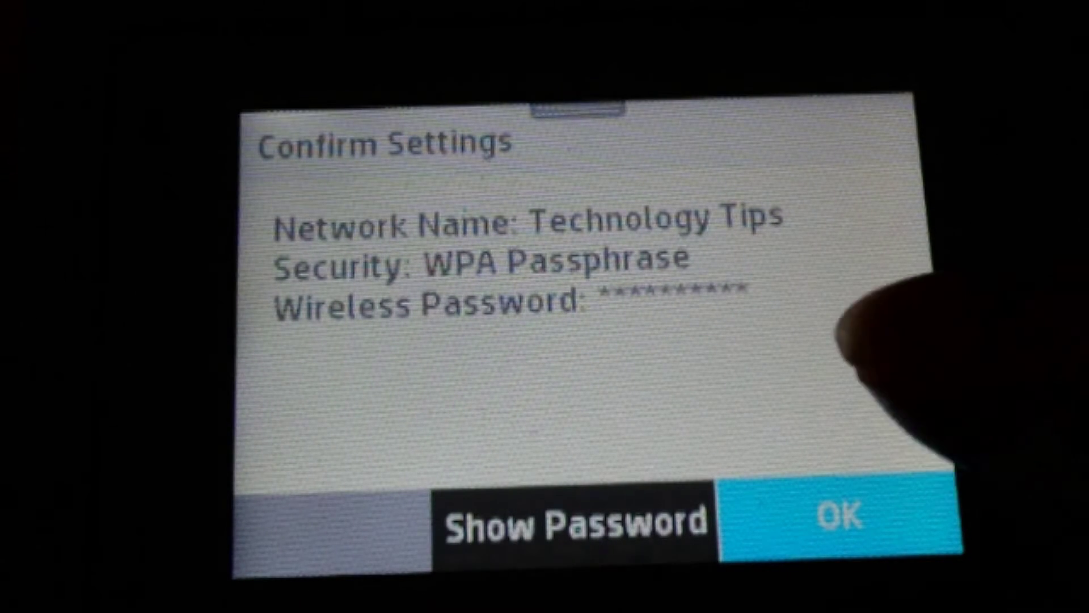
left_click(840, 517)
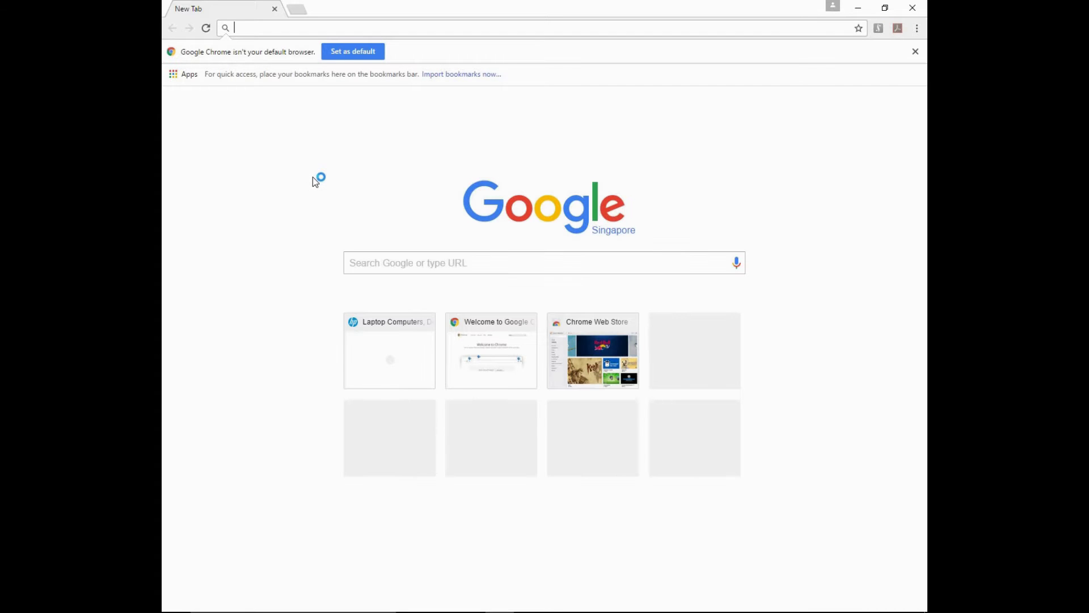
left_click(301, 29)
type("www")
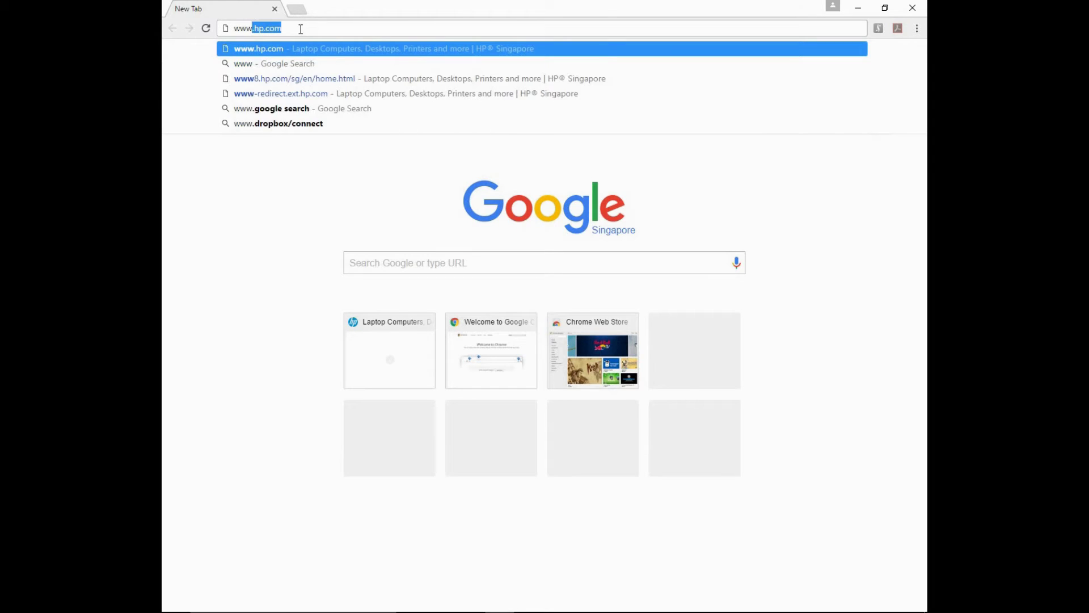
type(".hp.com/sg/en/home.html")
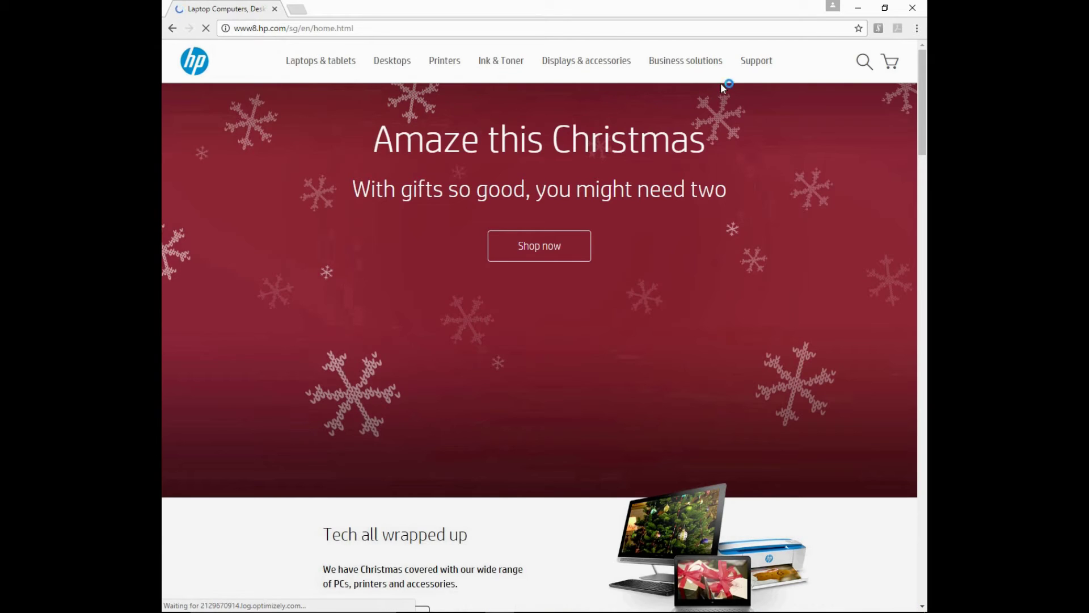
On HP's Software & drivers page, search for the model 'officejet 250'.
left_click(766, 63)
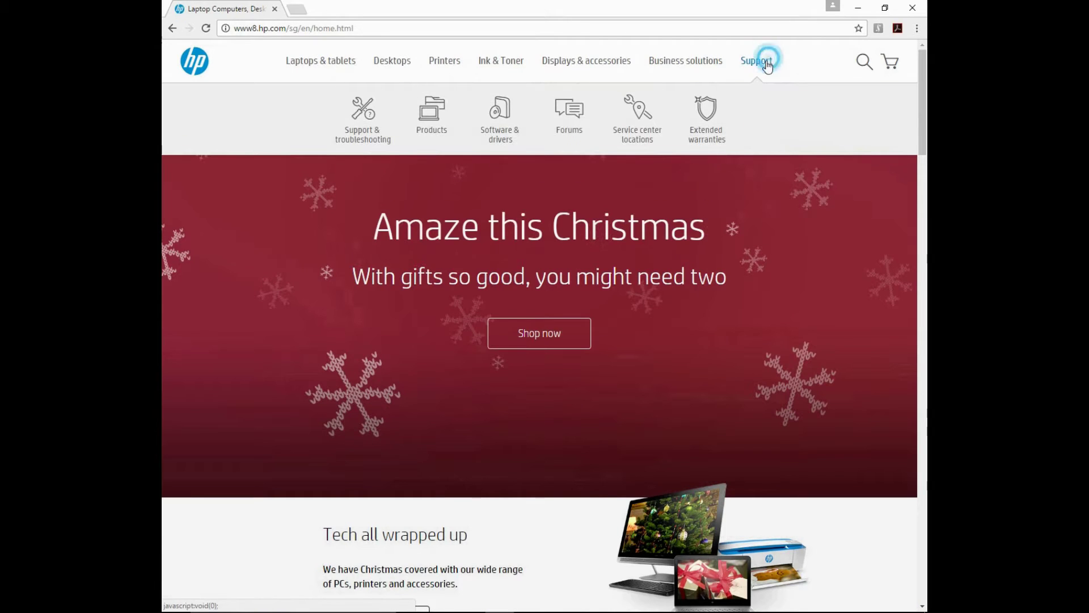
left_click(504, 134)
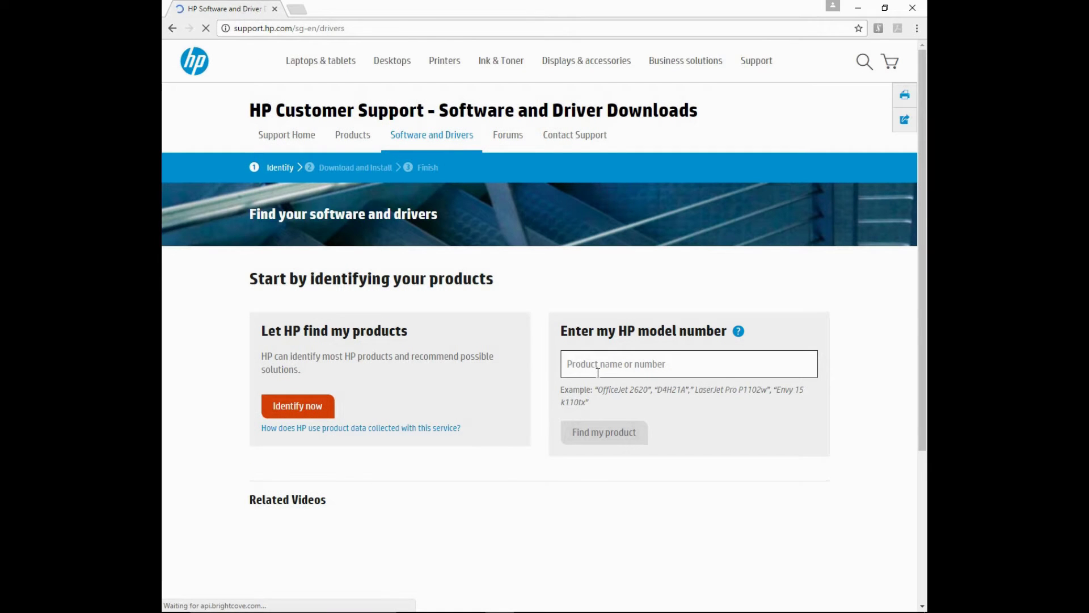
left_click(598, 372)
type("officejet 250")
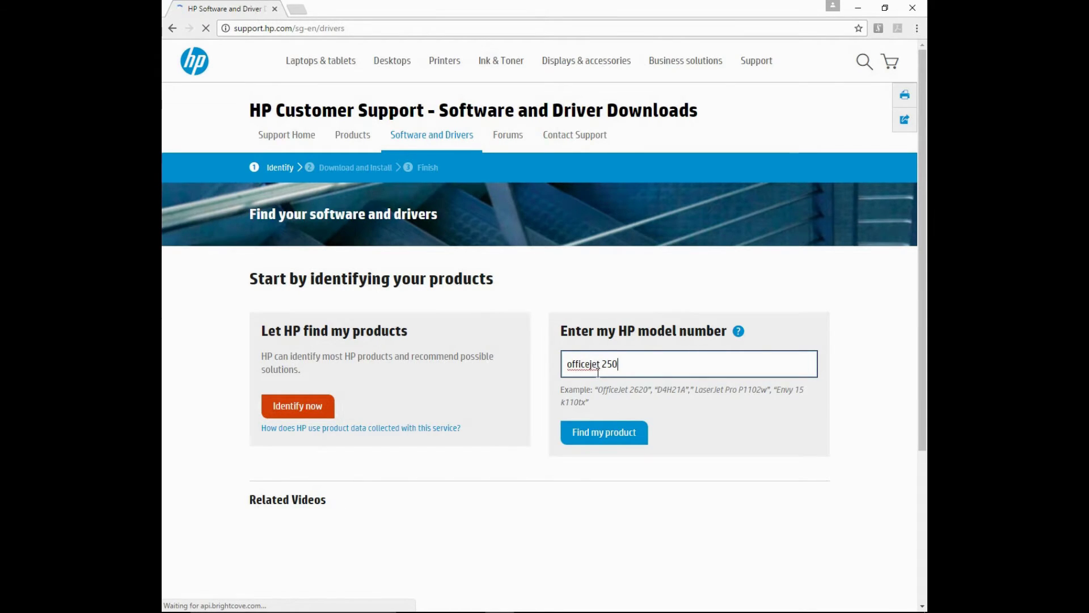
key("Return")
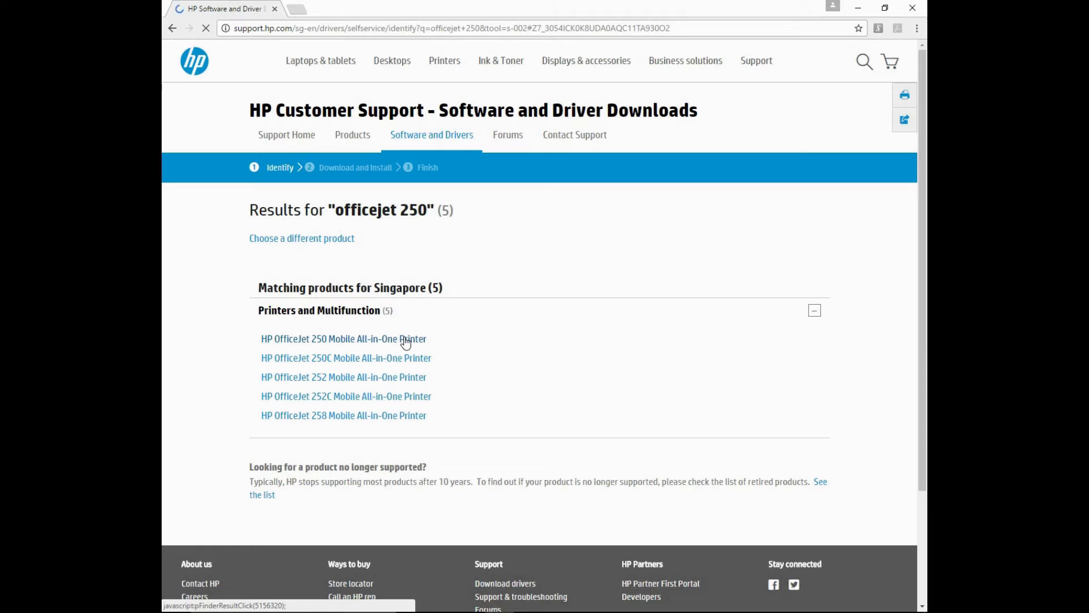
Download the OfficeJet 250 full feature software package and show the installer in its folder.
left_click(405, 340)
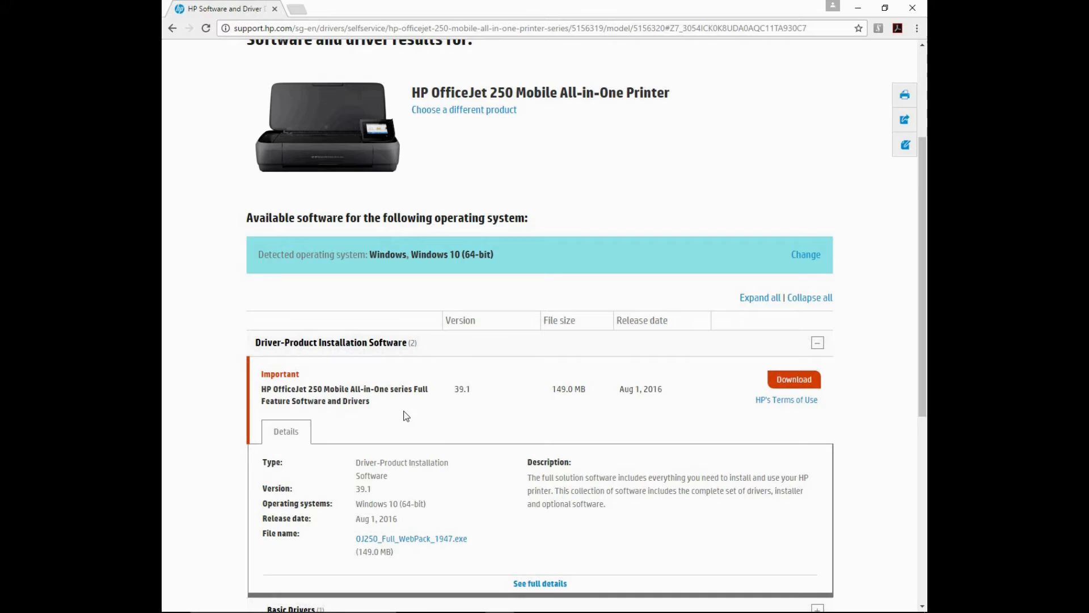
left_click(795, 379)
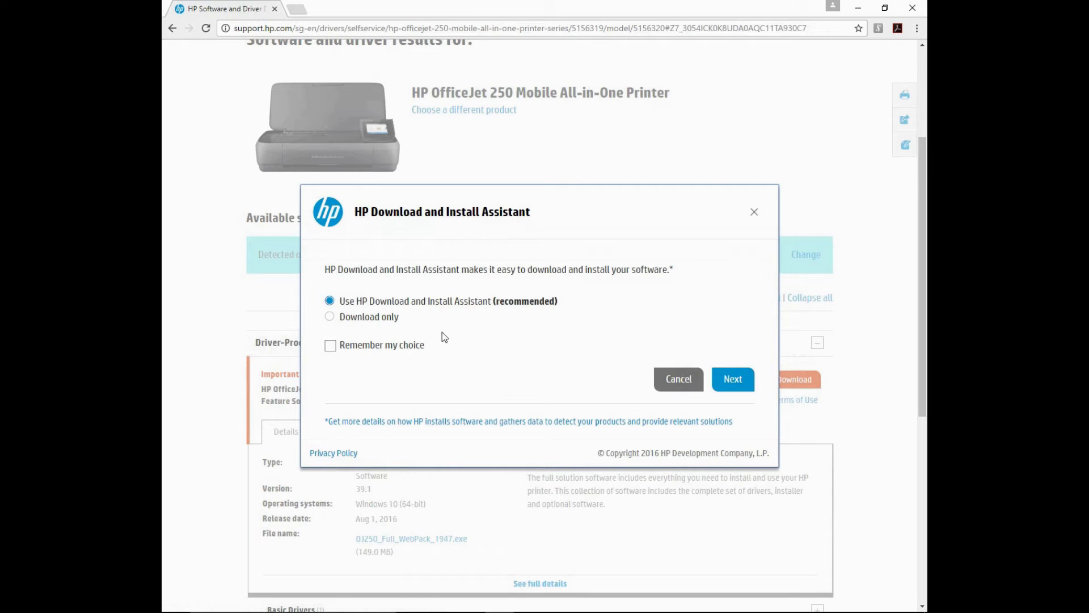
left_click(388, 328)
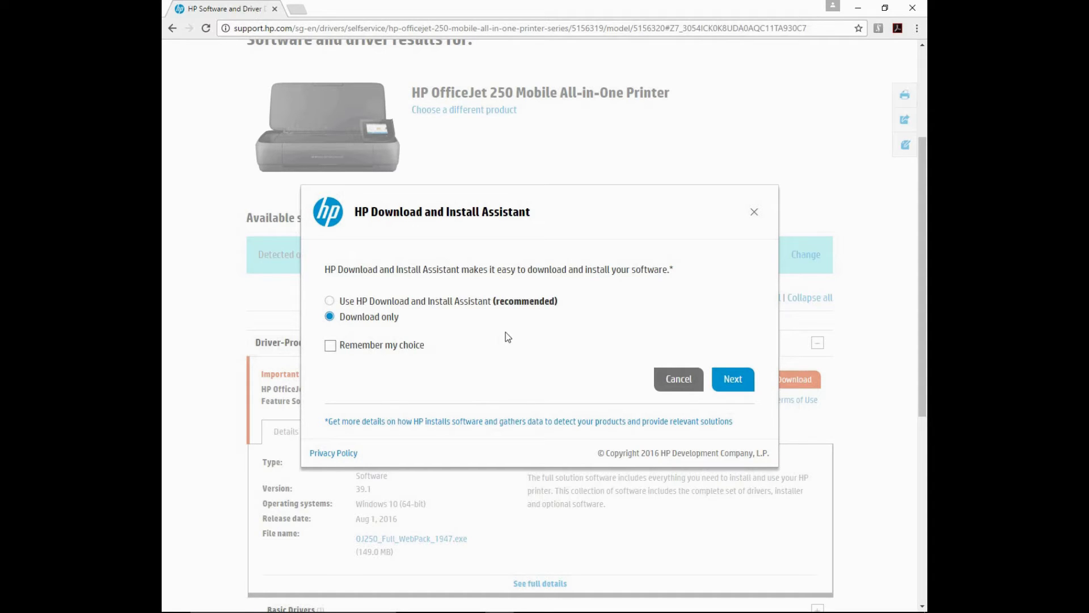
left_click(733, 380)
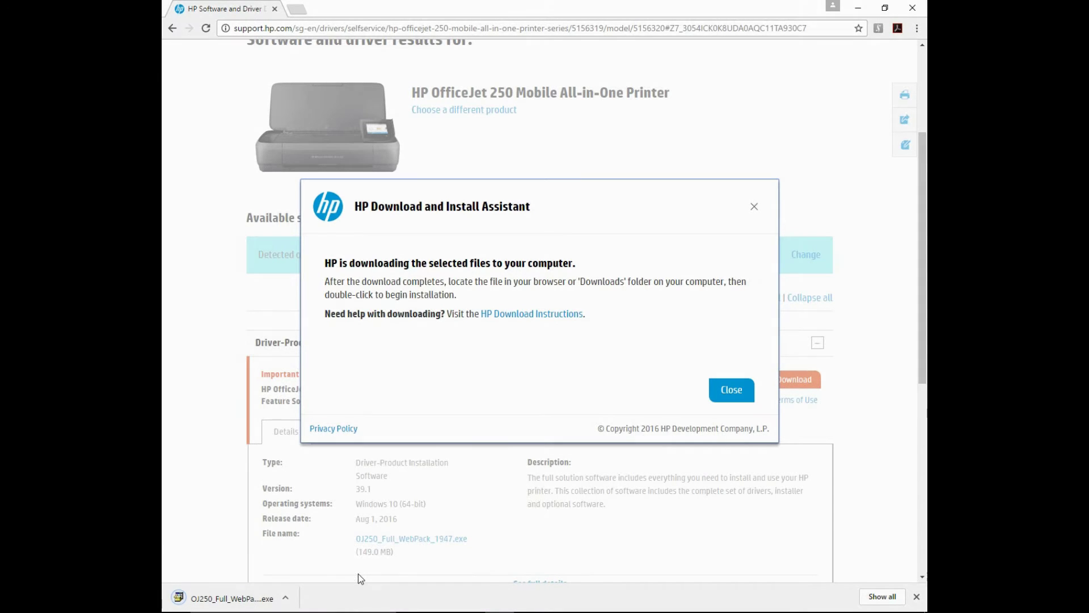
left_click(286, 598)
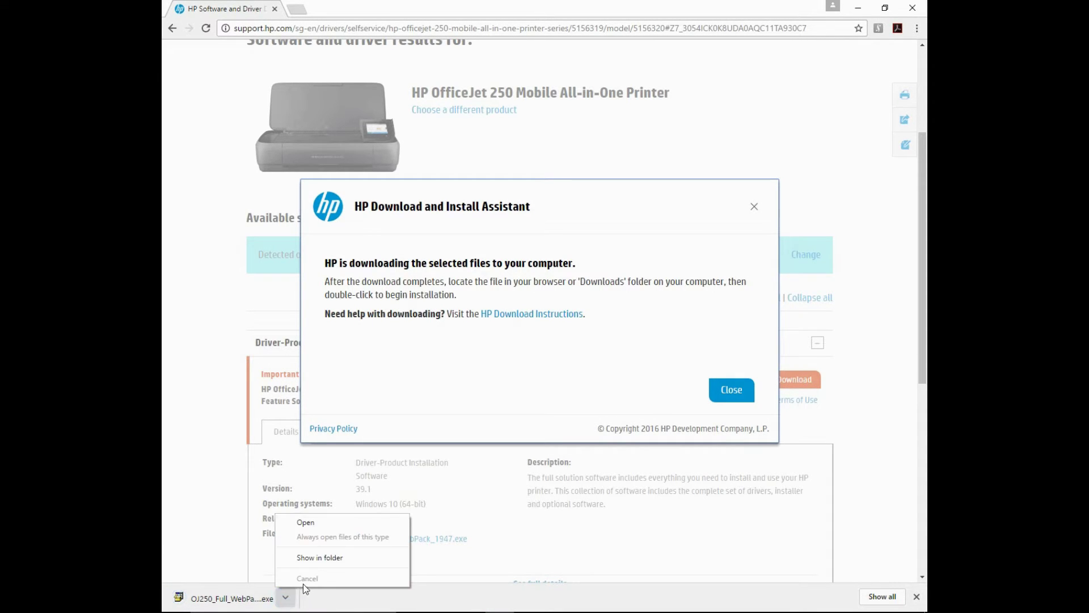
left_click(322, 561)
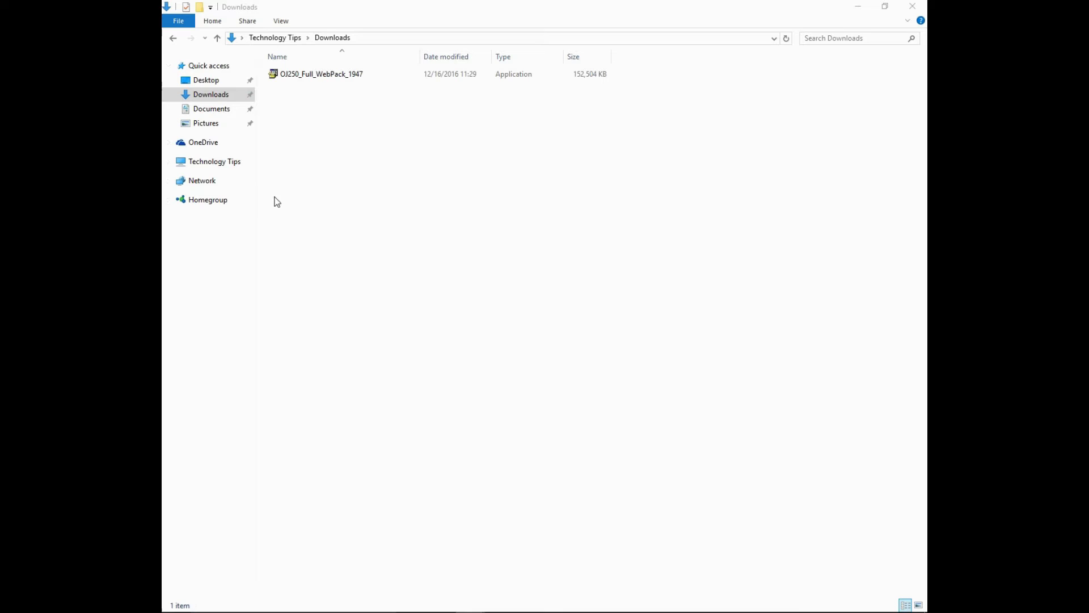
Run the OJ250_Full_WebPack_1947 installer from the Downloads folder.
double_click(335, 80)
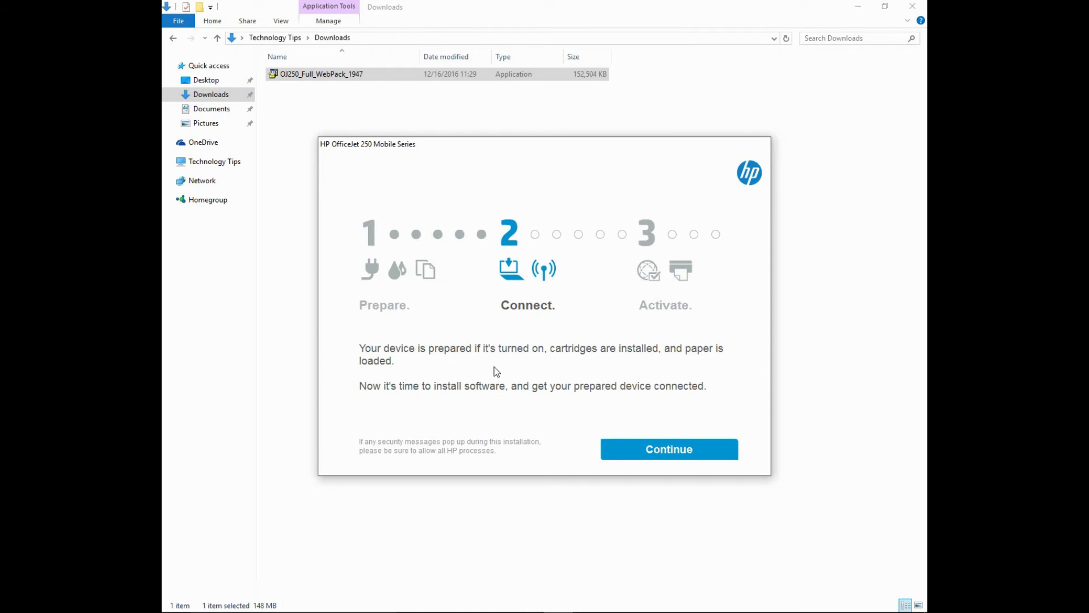
Accept the recommended software selections and installation agreements, then install the software.
left_click(653, 452)
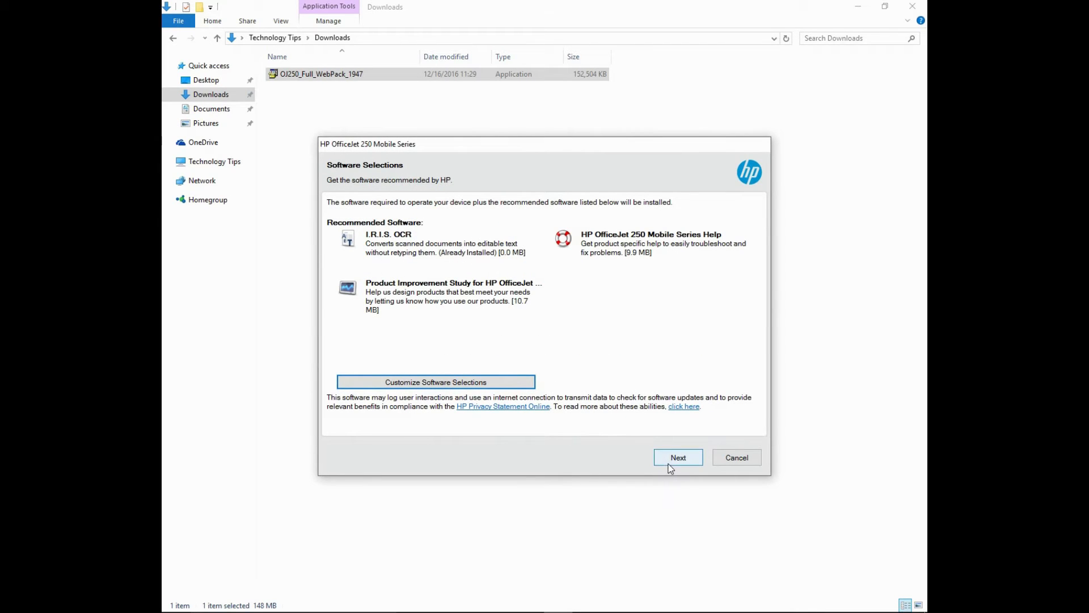
left_click(669, 464)
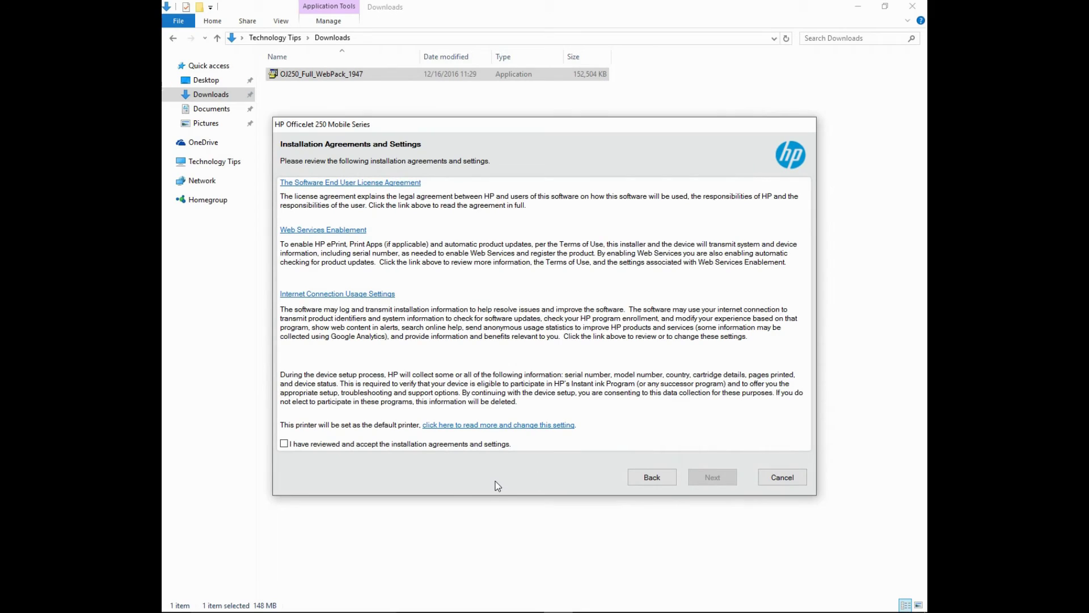
left_click(285, 443)
left_click(725, 482)
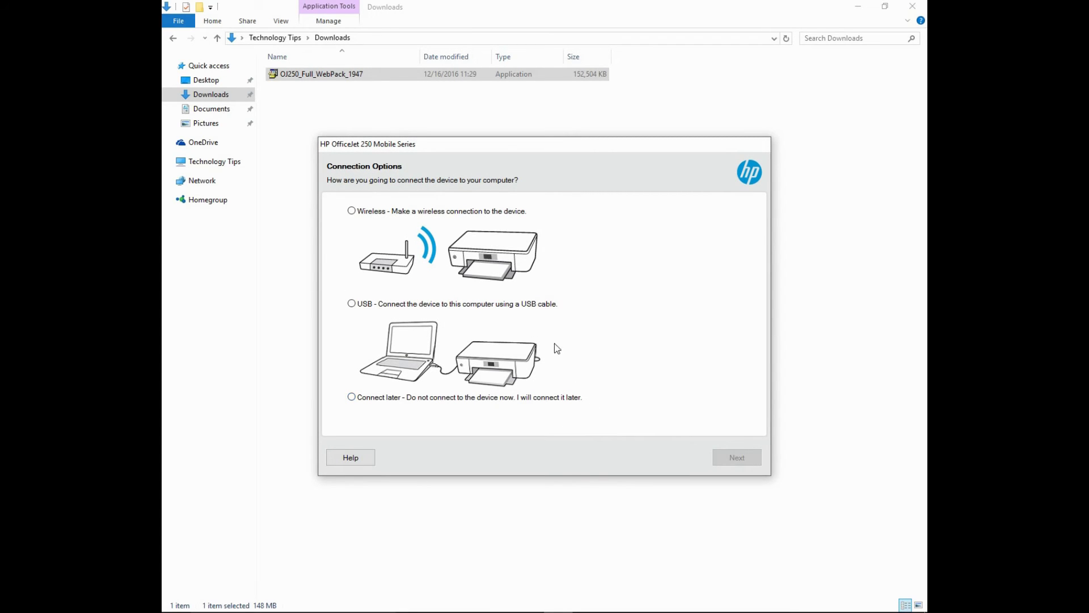
Choose a Wireless connection and select the OfficeJet 250 Mobile Series found on the network.
left_click(355, 211)
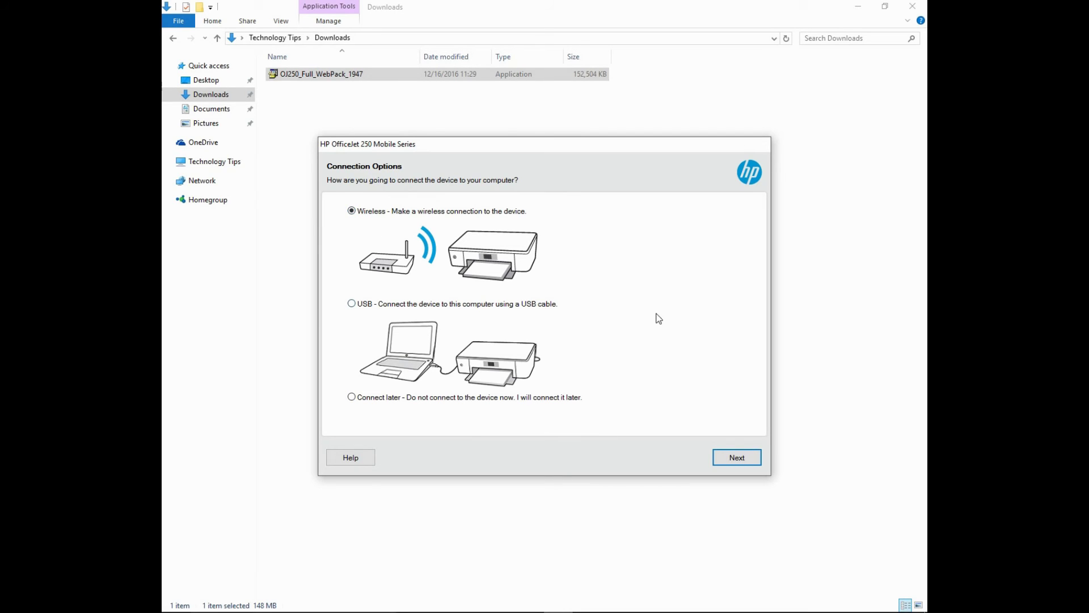
left_click(751, 453)
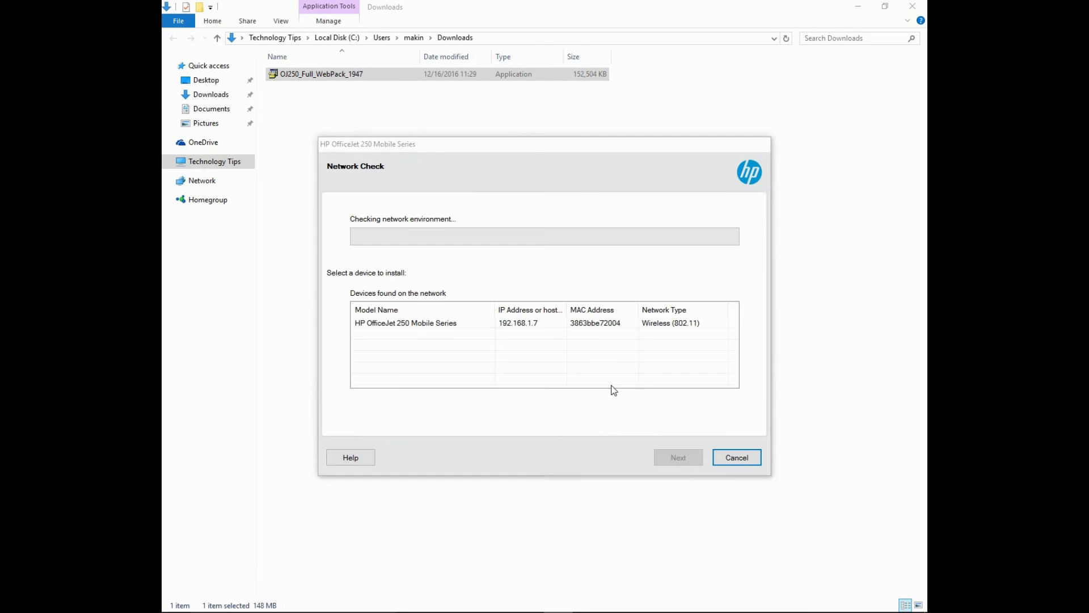
left_click(445, 327)
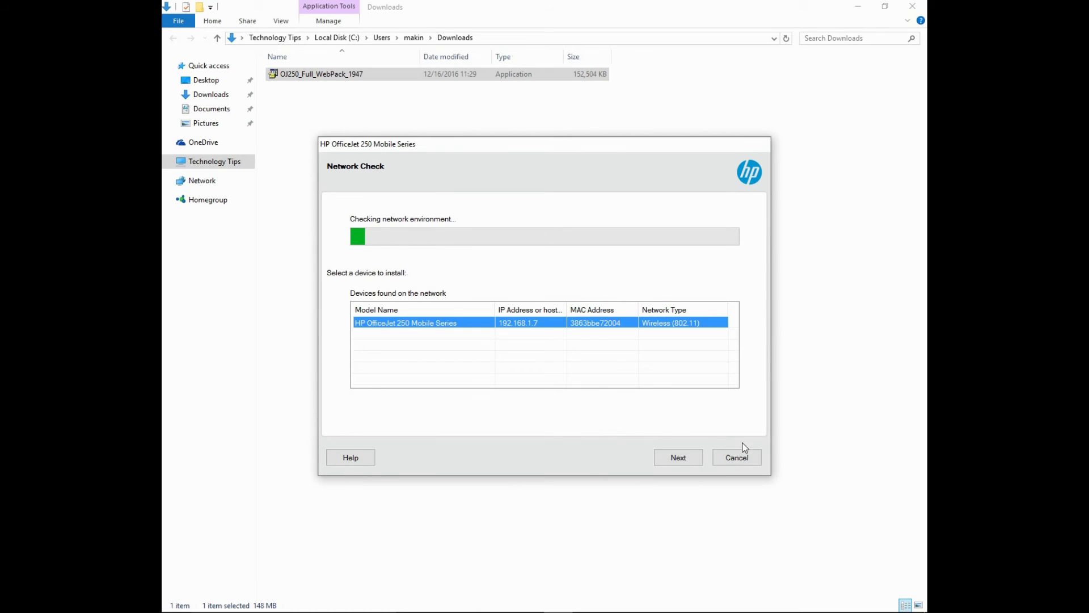
left_click(678, 457)
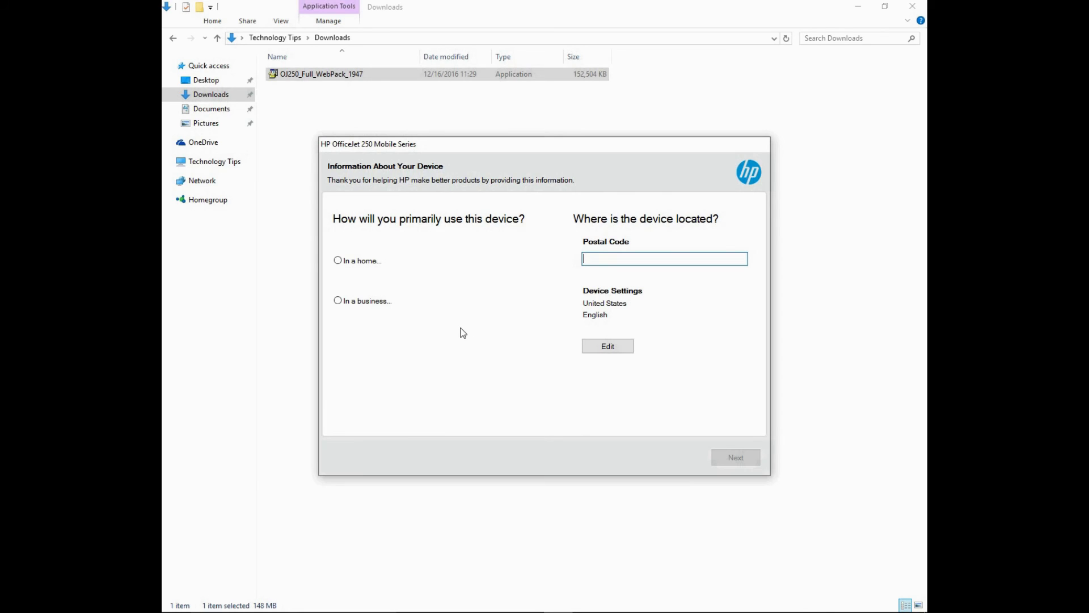
Set the printer's use to home personal use, enter the postal code, and continue.
left_click(359, 261)
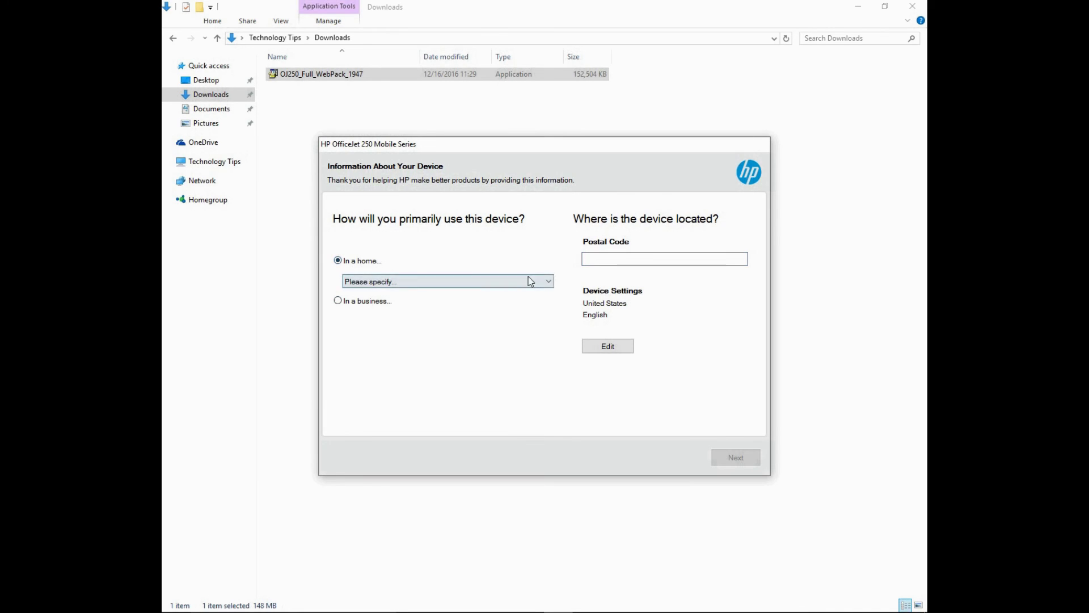
left_click(499, 282)
left_click(474, 292)
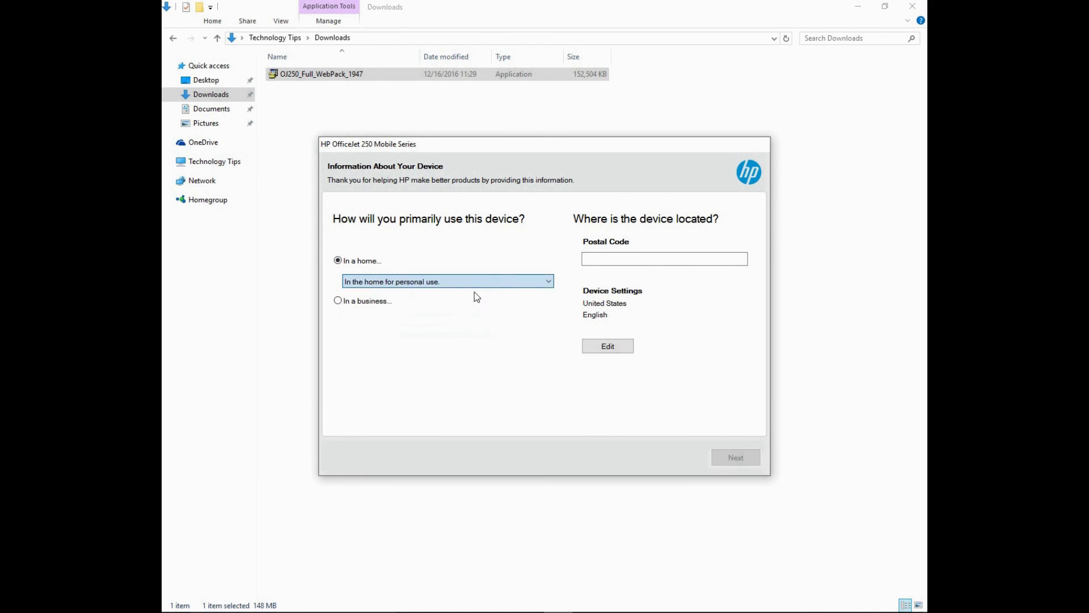
left_click(632, 259)
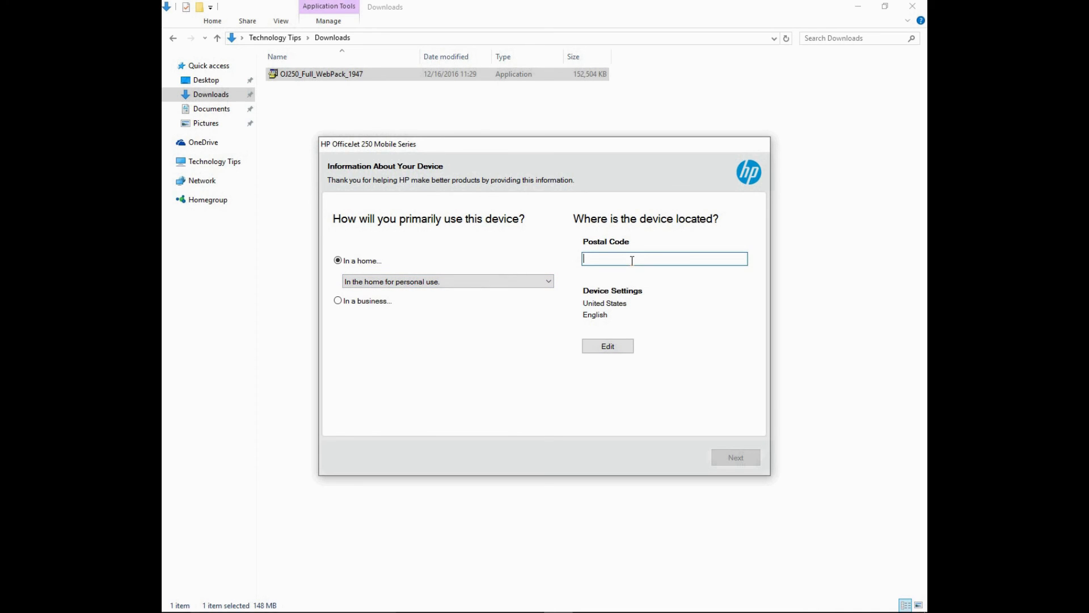
type("12345")
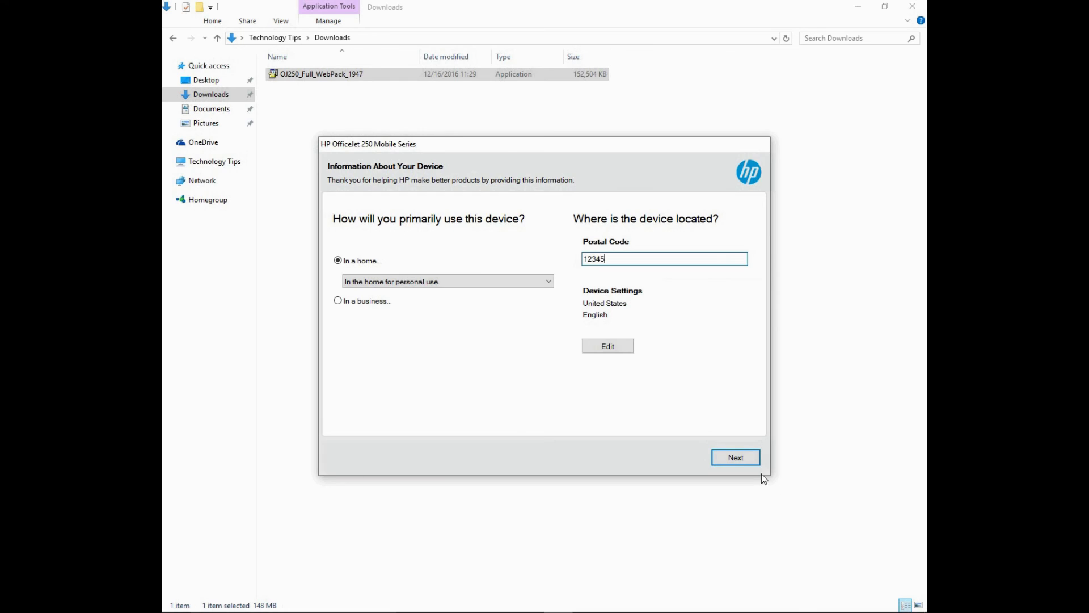
left_click(719, 457)
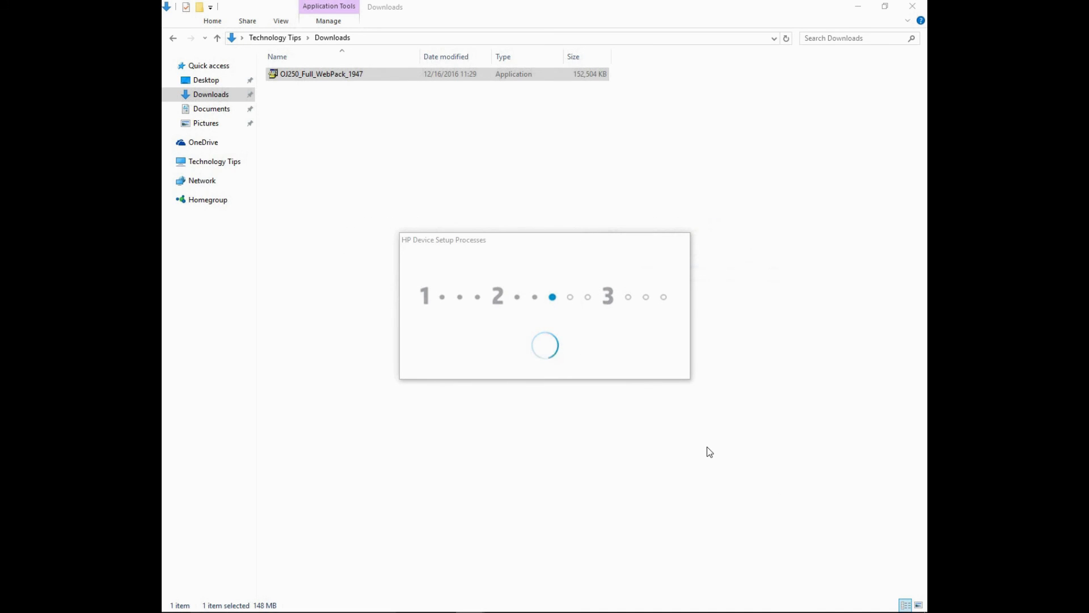